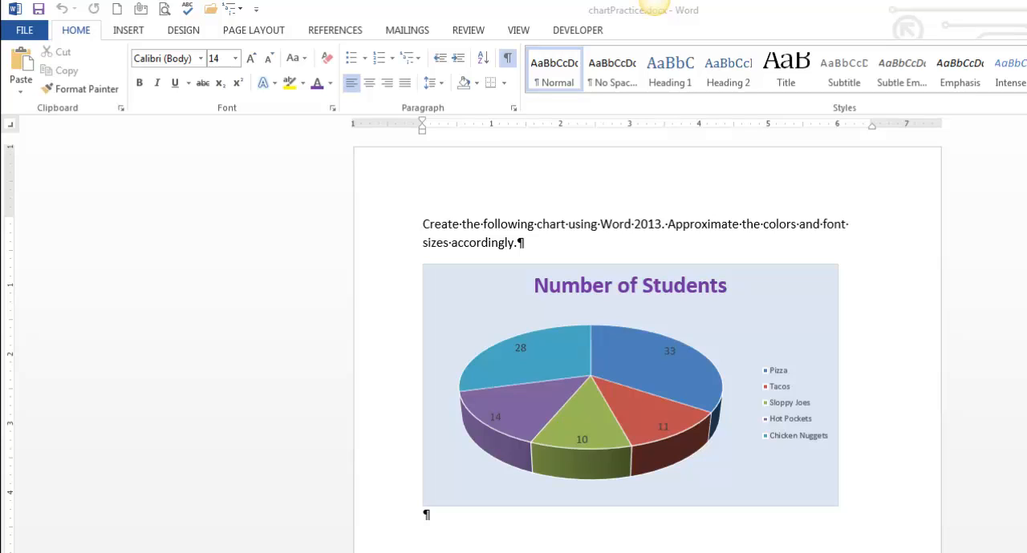
Create a new blank document and insert a 3-D Pie chart into it.
click(448, 531)
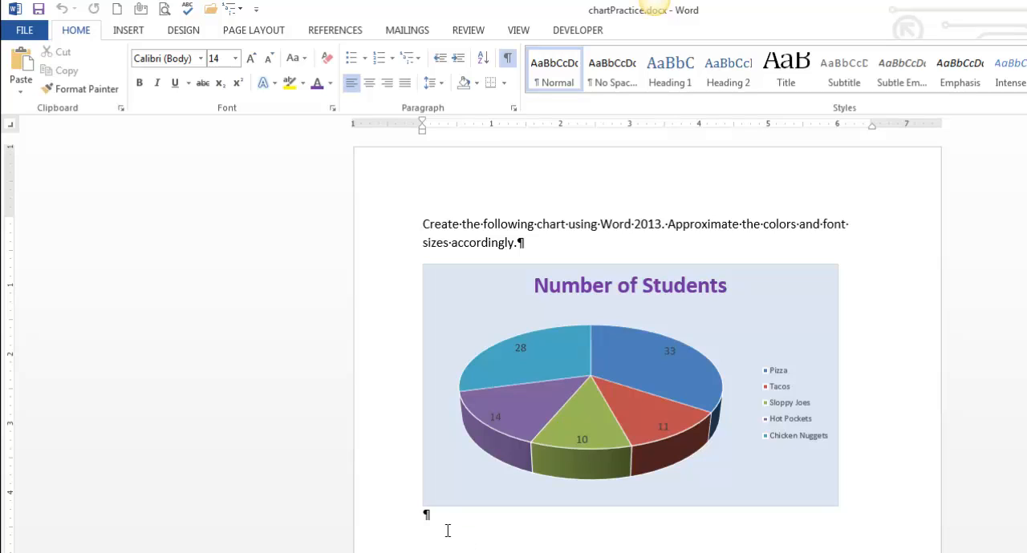
key(ctrl+n)
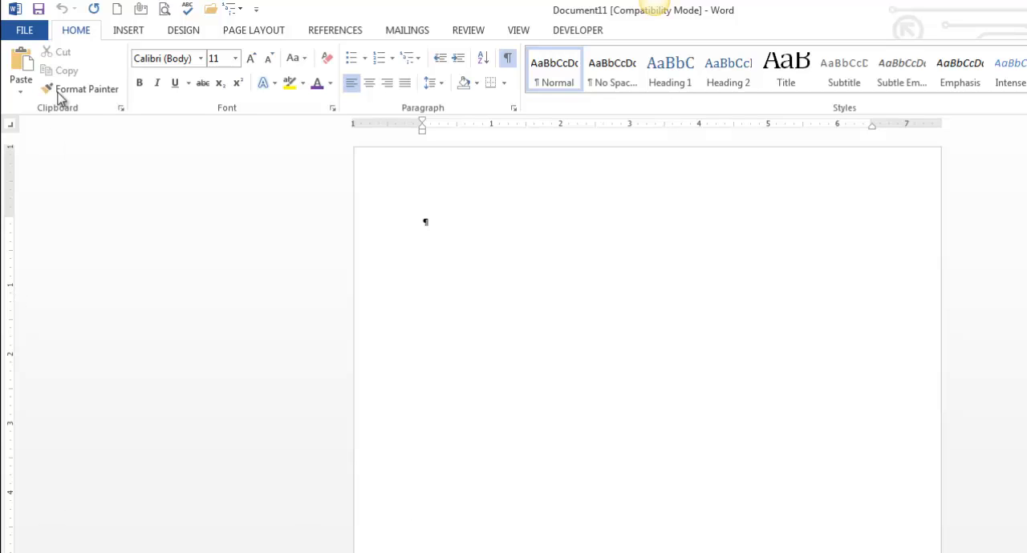
click(138, 32)
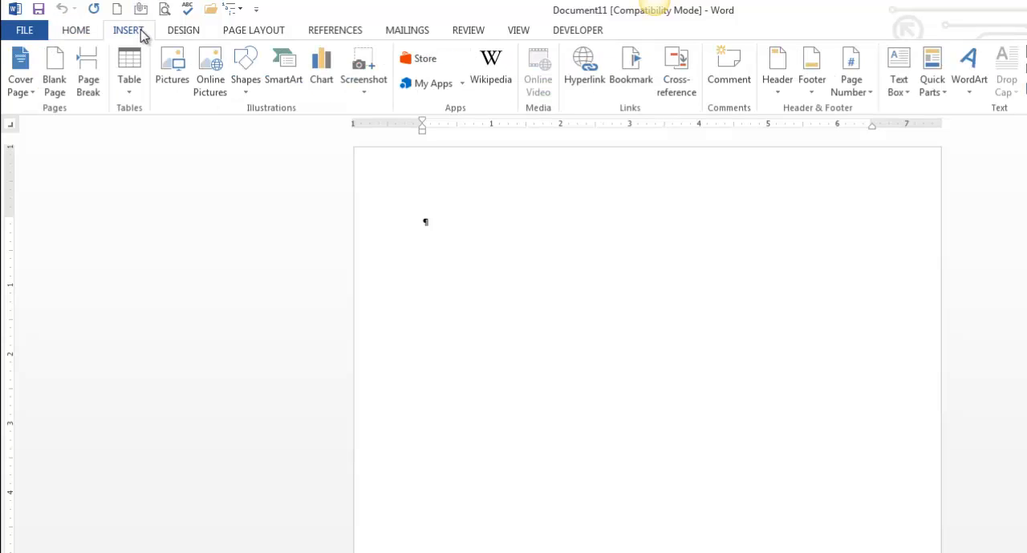
click(329, 93)
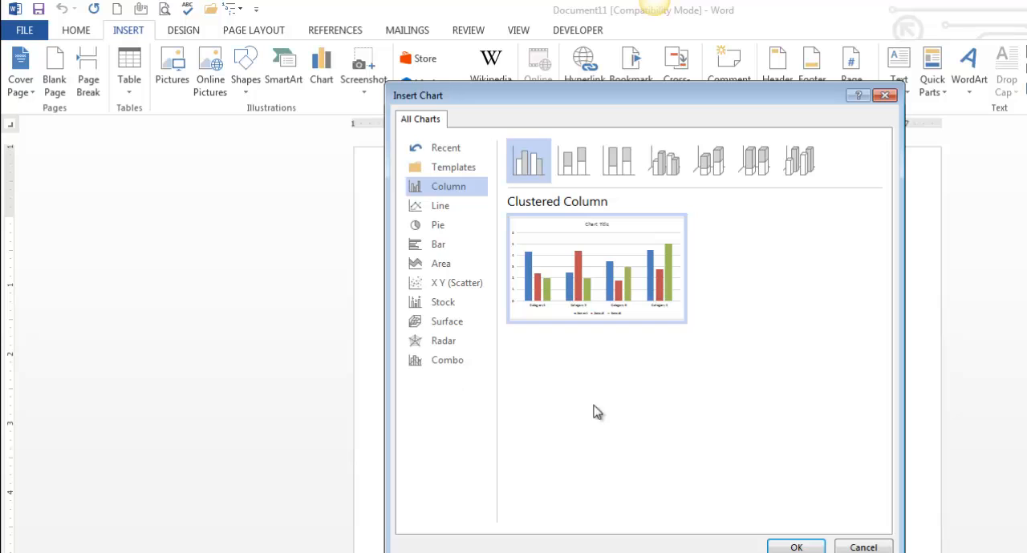
click(447, 227)
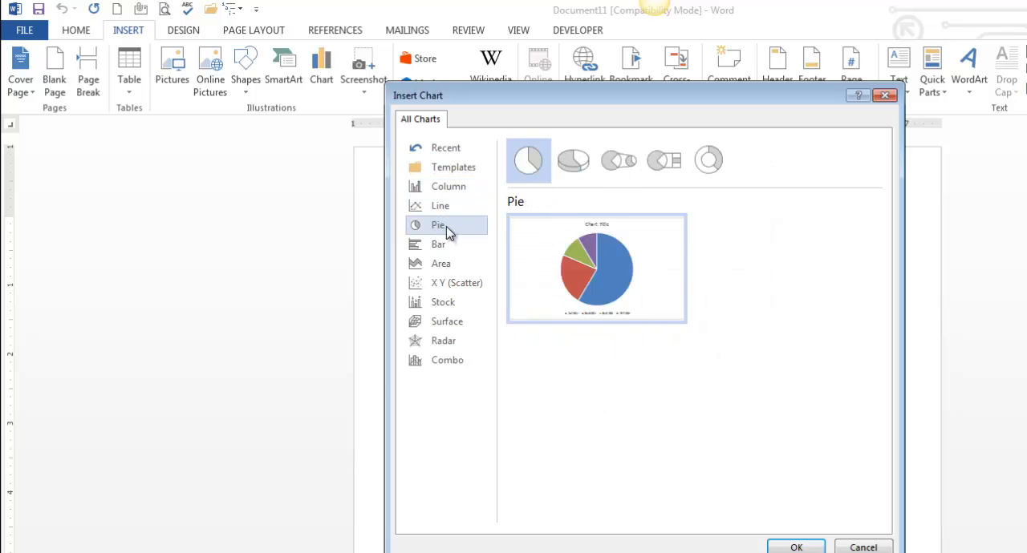
click(576, 158)
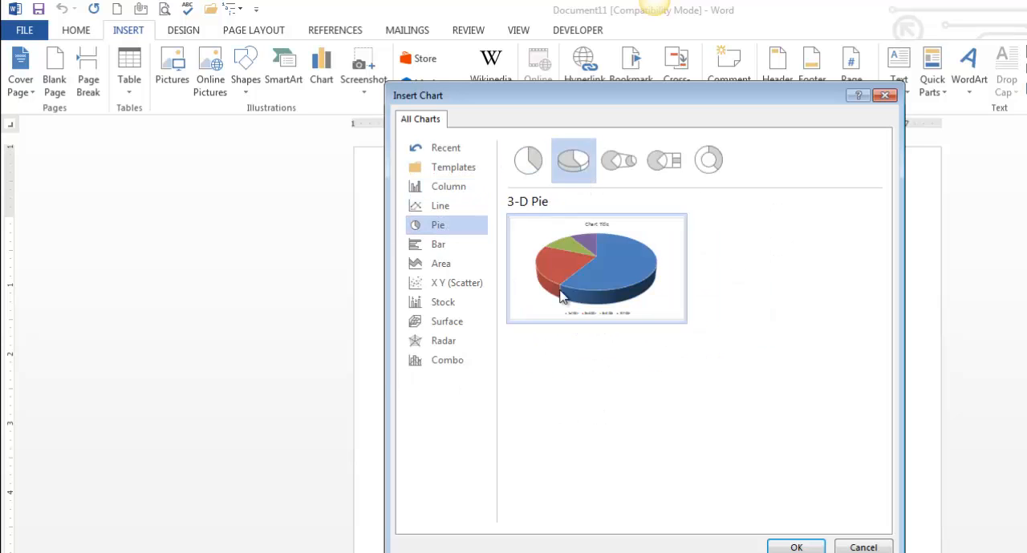
click(796, 548)
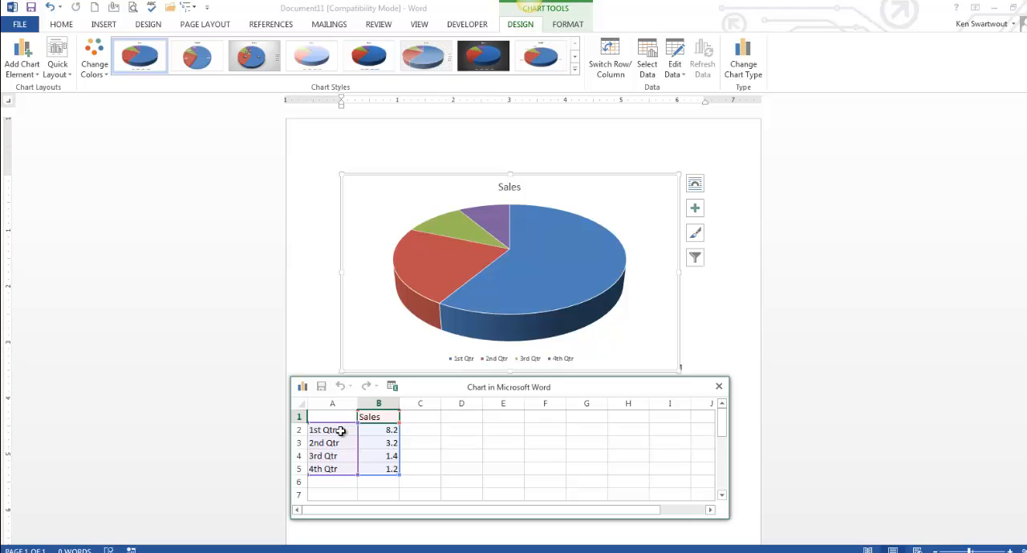
Rename the first two categories in the chart data to Pizza and Tacos.
key(Down)
key(Down)
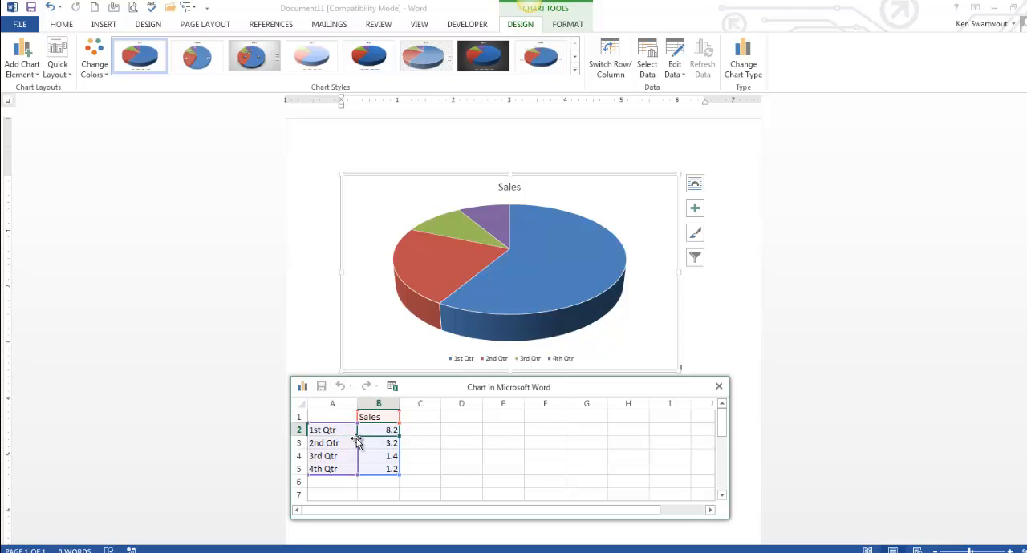
click(333, 456)
click(377, 458)
click(379, 469)
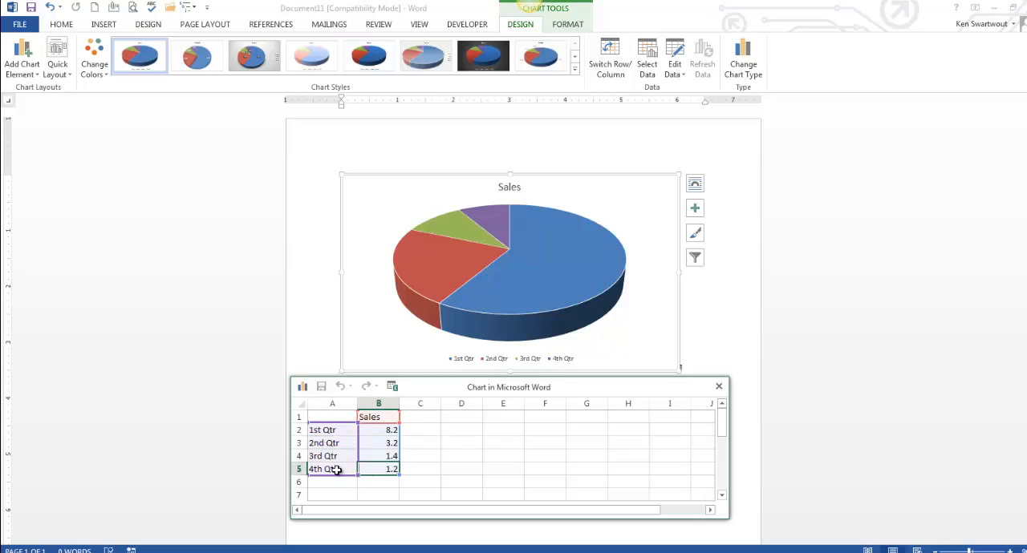
click(337, 469)
click(332, 433)
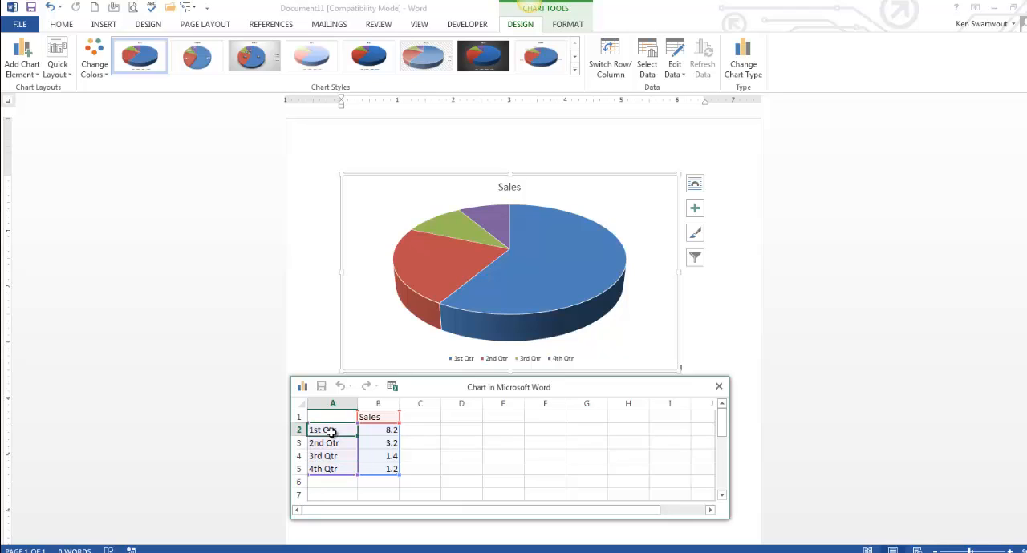
text(Pizza)
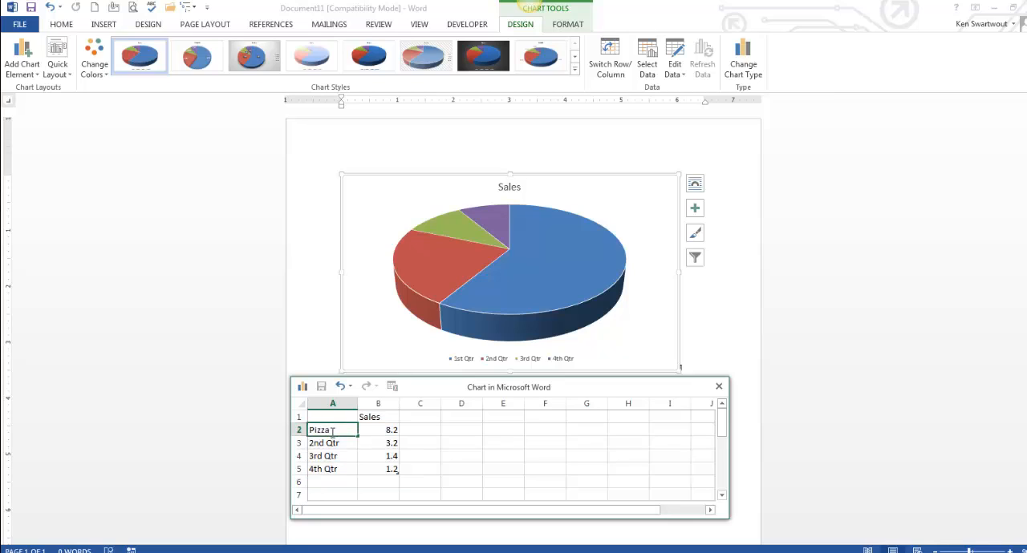
key(Return)
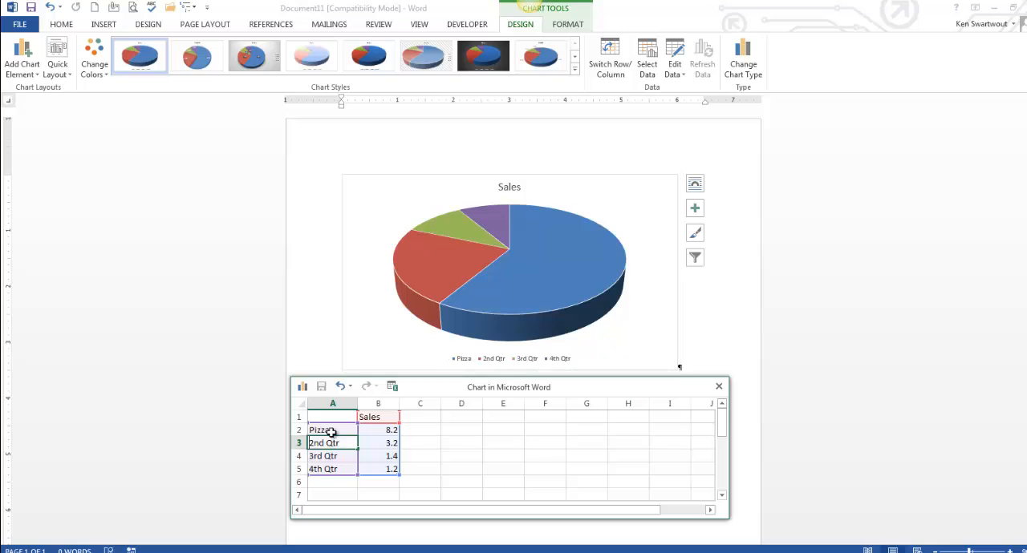
text(Tacos)
key(Return)
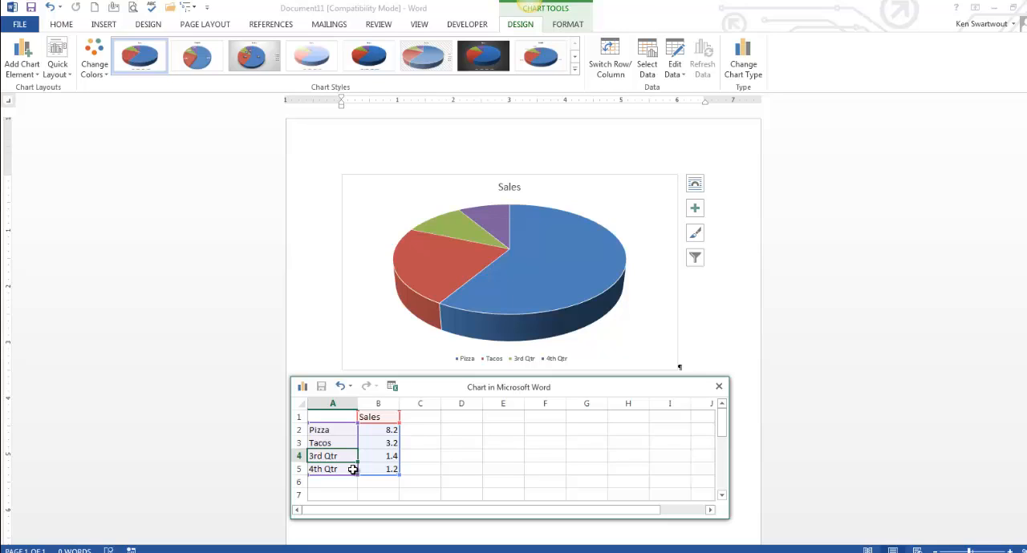
Rename the next categories to Sloppy Joes and Hot Pockets and add Chicken Nuggets as a fifth category.
text(Sloppy J)
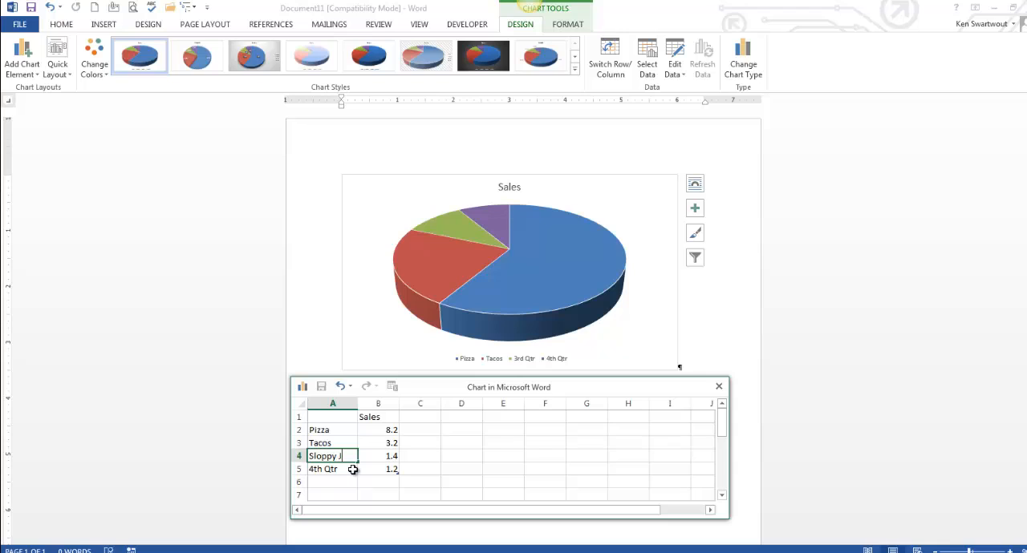
text(oes)
key(Return)
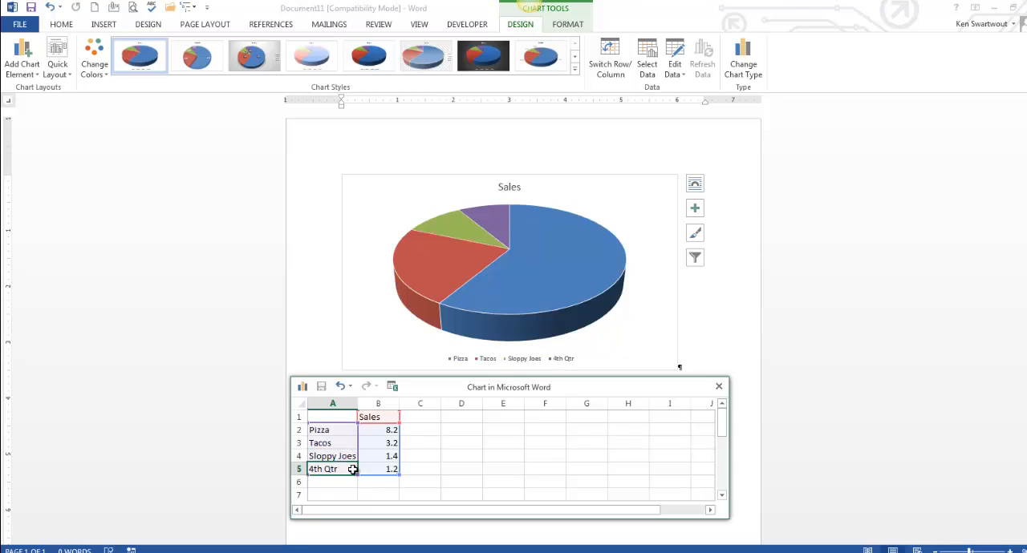
text(Hot Pocke)
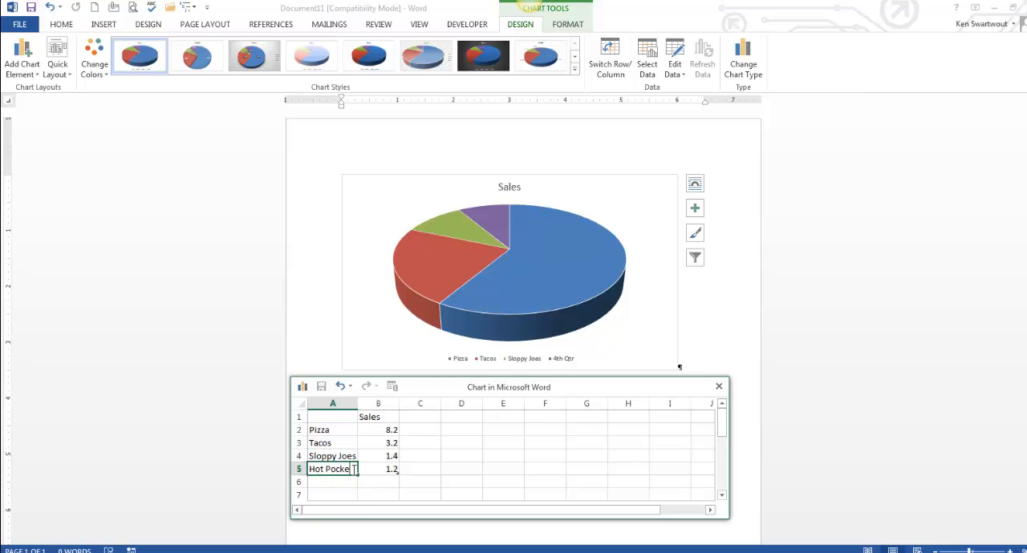
text(ts)
key(Return)
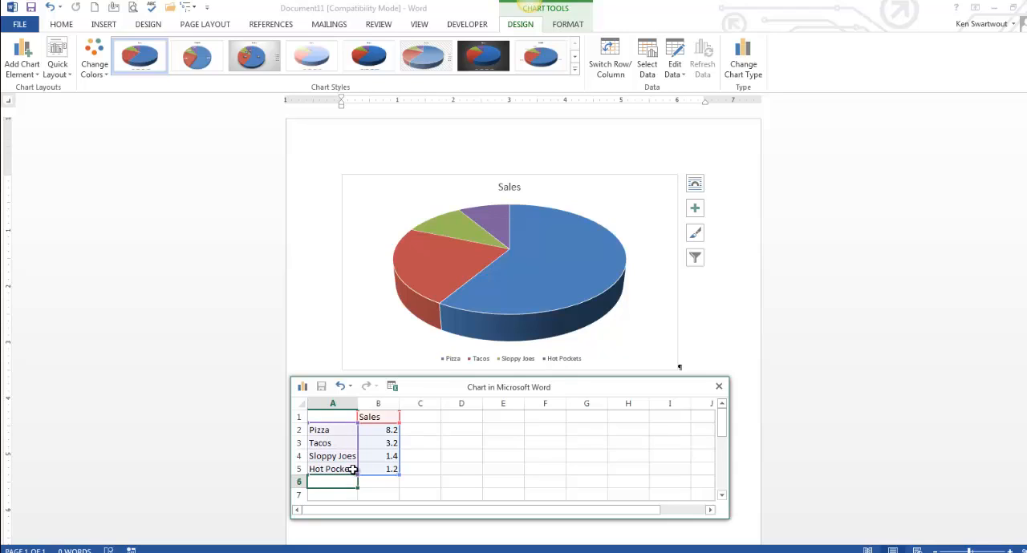
text(Chicken )
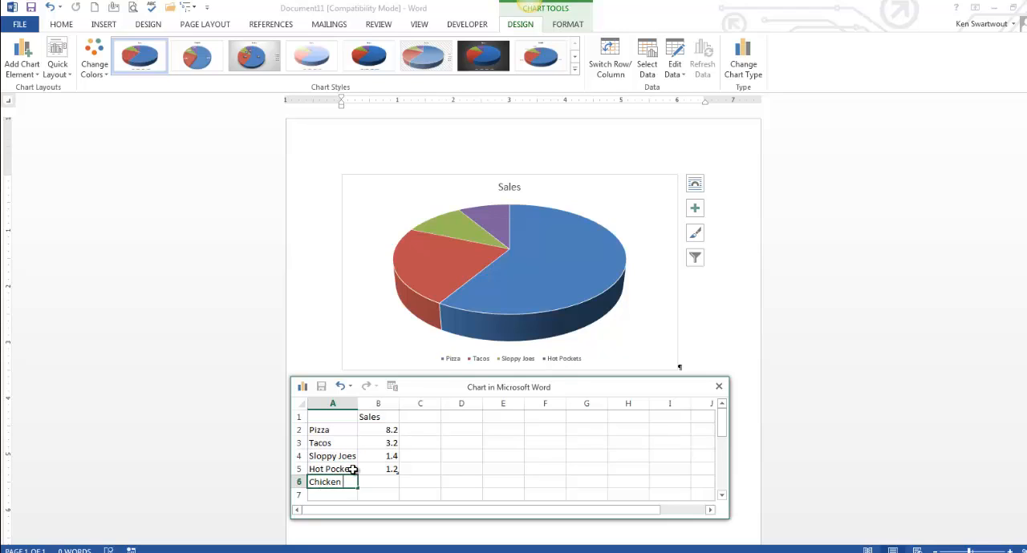
text(Nuggets)
Enter the values 33, 11, 10, 14 and 28 for the five categories.
click(384, 430)
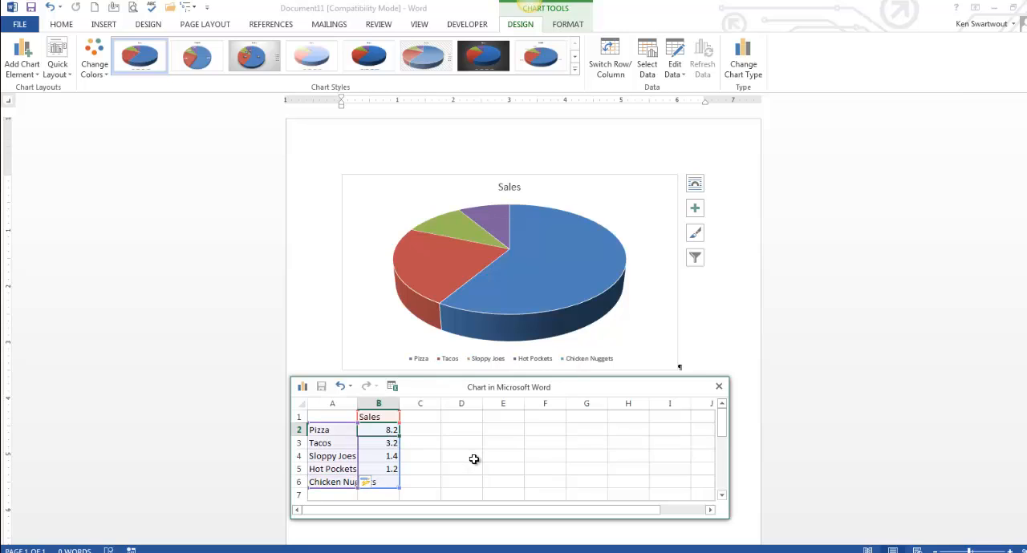
text(33)
key(Return)
text(11)
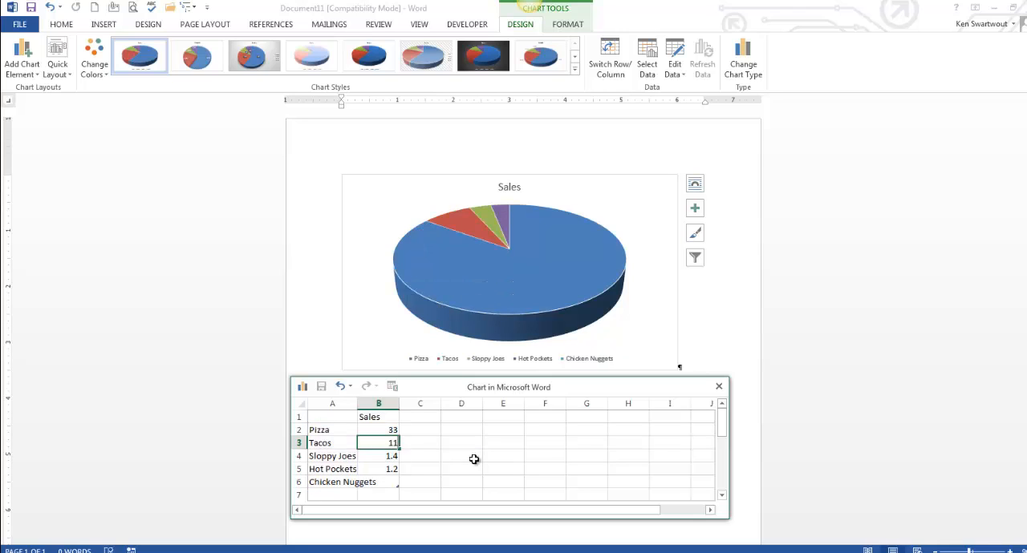
key(Return)
text(10)
key(Return)
text(14)
key(Return)
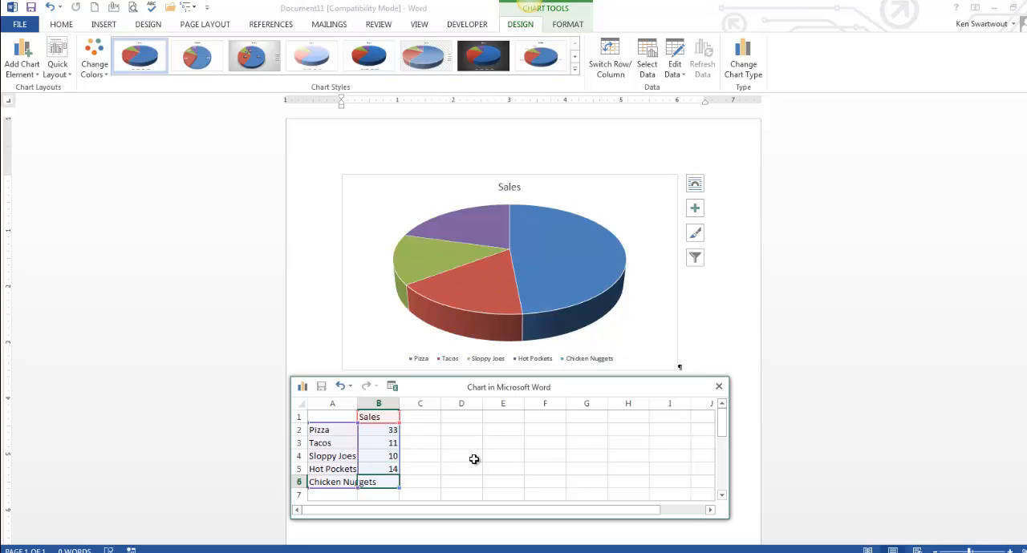
text(28)
key(Return)
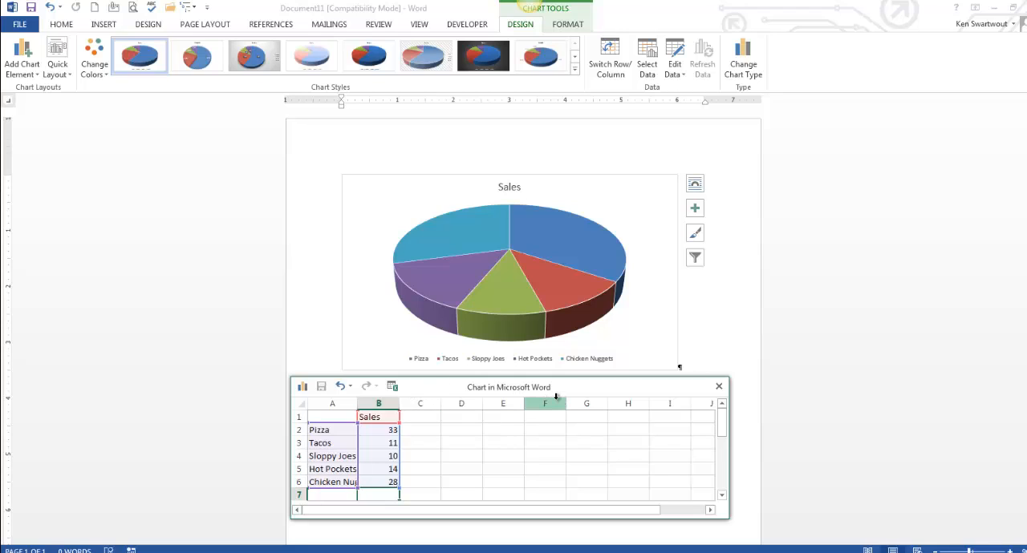
Rename the data series header to Number of Students and close the chart data sheet.
click(382, 418)
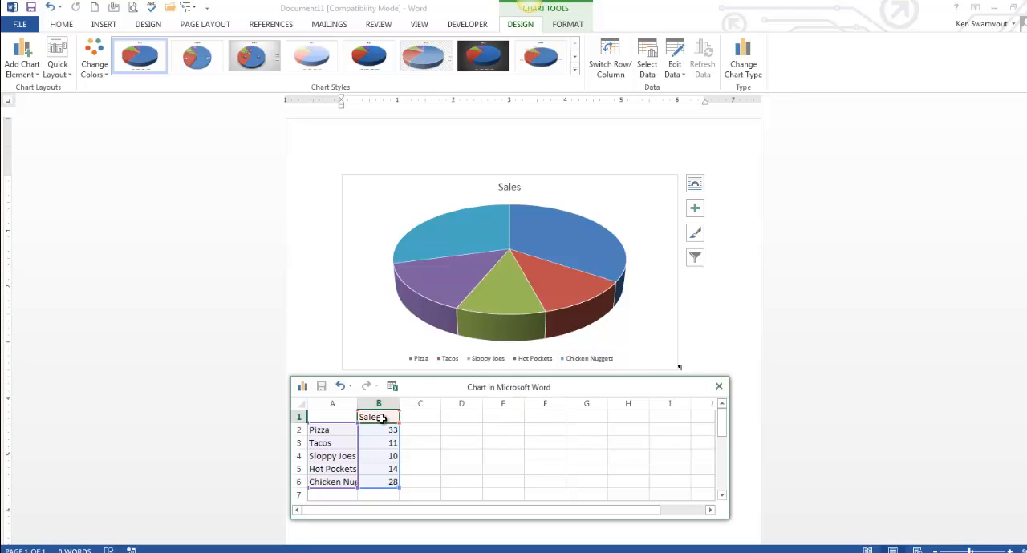
text(Nu)
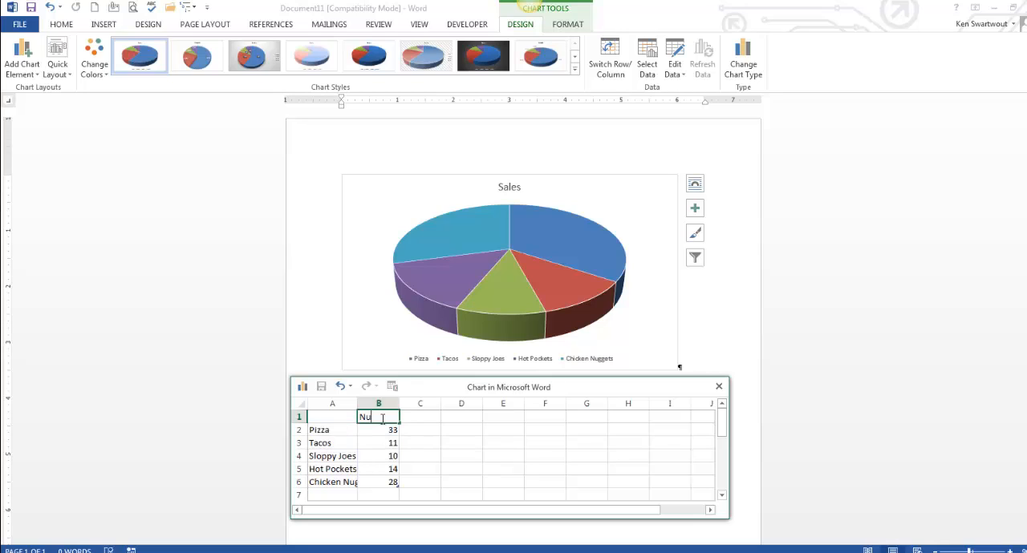
text(mber of Students)
click(420, 454)
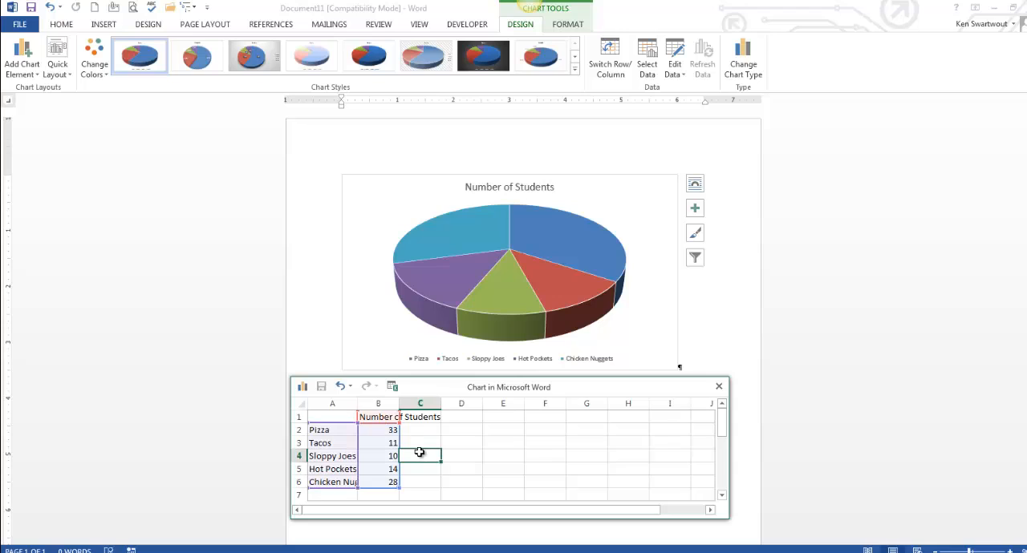
click(719, 388)
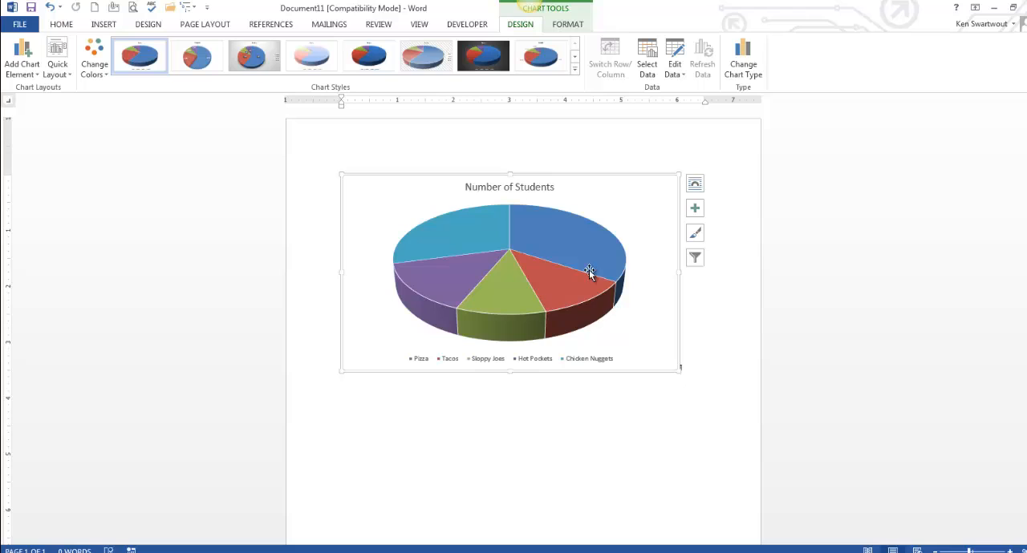
Reopen the chart's data sheet to review the entries and close it.
right_click(592, 202)
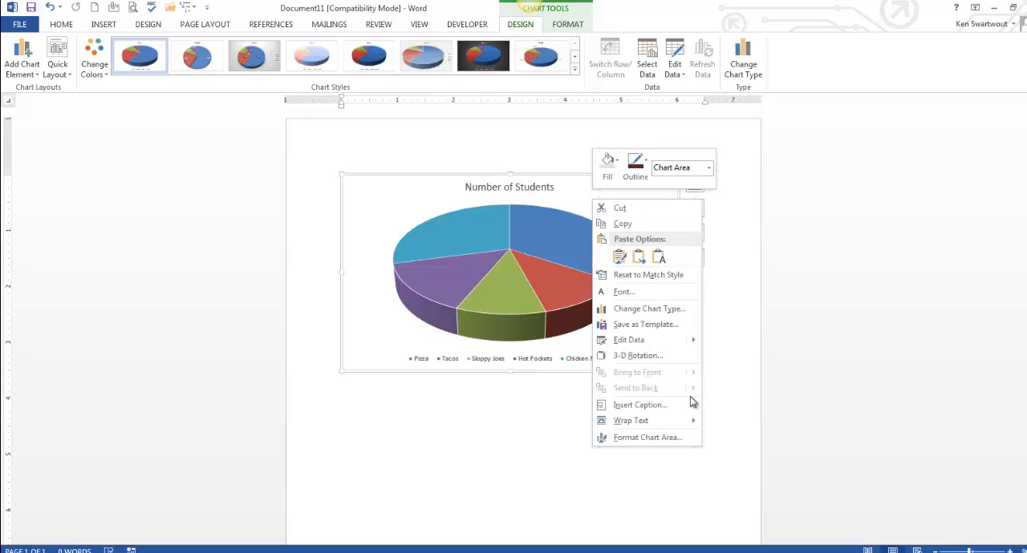
mouse_move(656, 342)
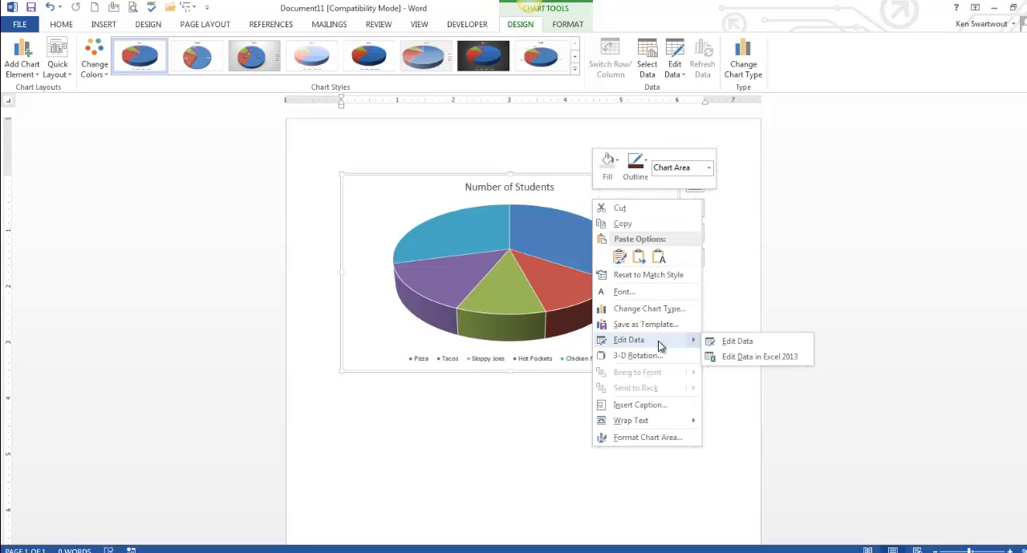
click(735, 343)
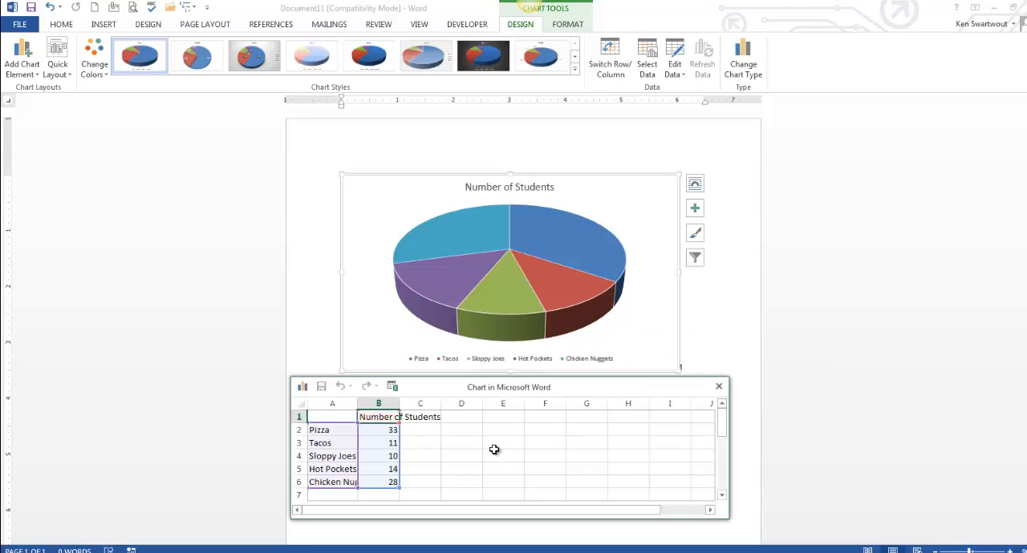
click(719, 387)
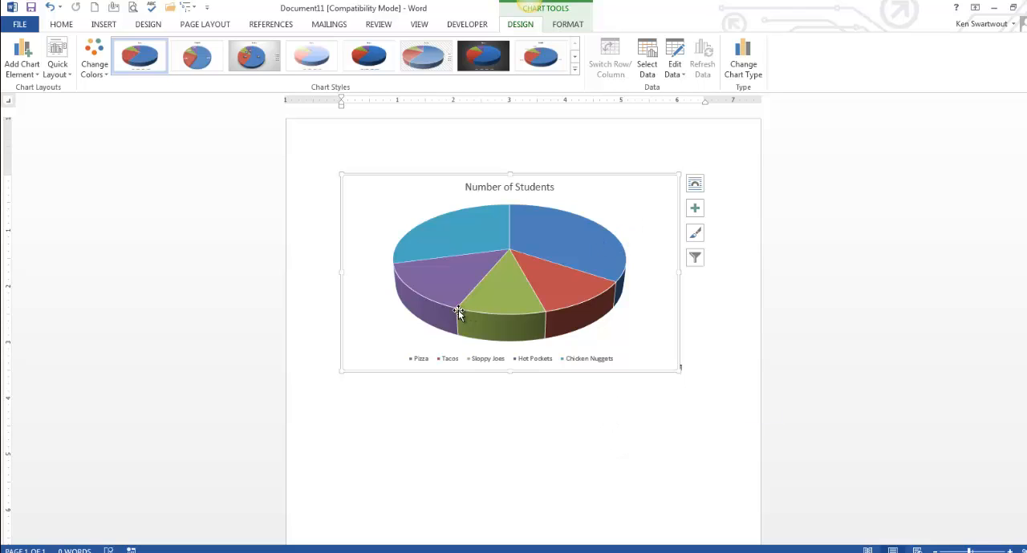
Position the chart legend on the right side.
click(694, 211)
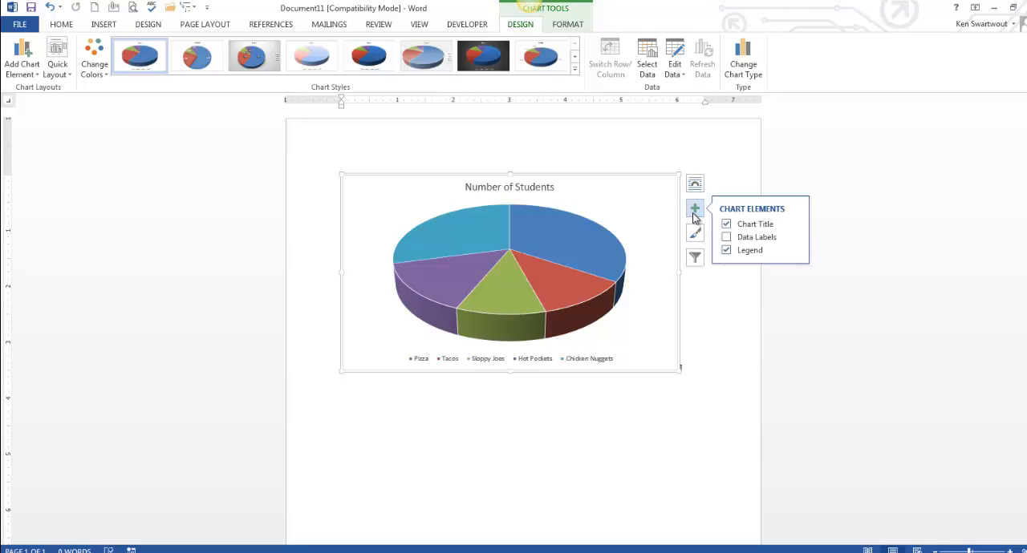
click(795, 253)
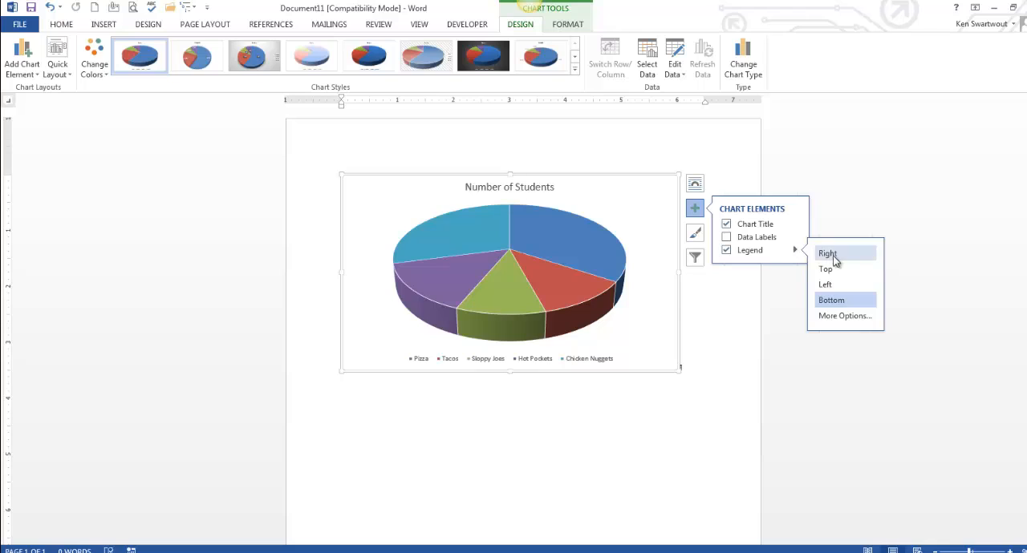
click(830, 254)
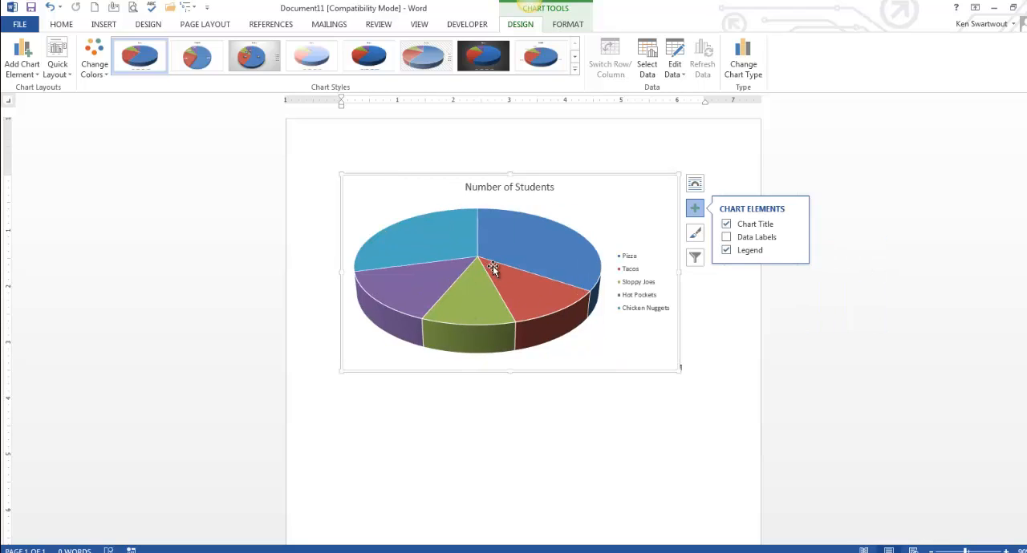
Turn on data labels for the pie slices, opening and closing the data label options pane.
click(726, 238)
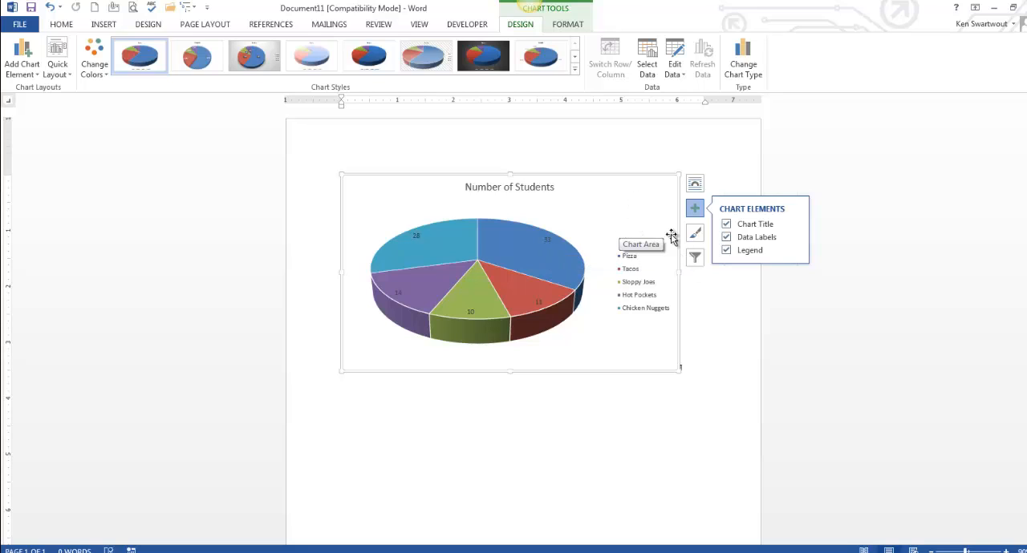
mouse_move(725, 241)
click(794, 239)
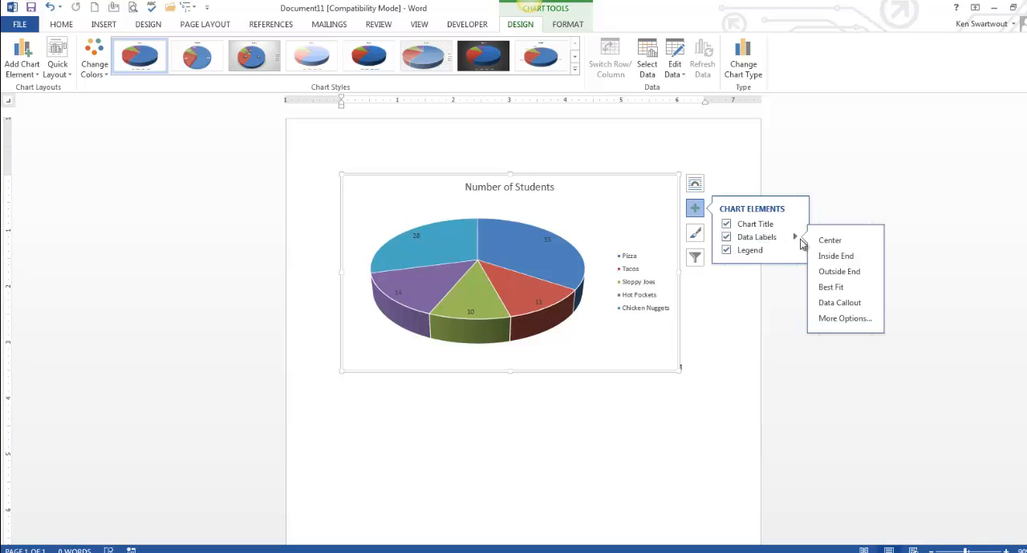
click(844, 318)
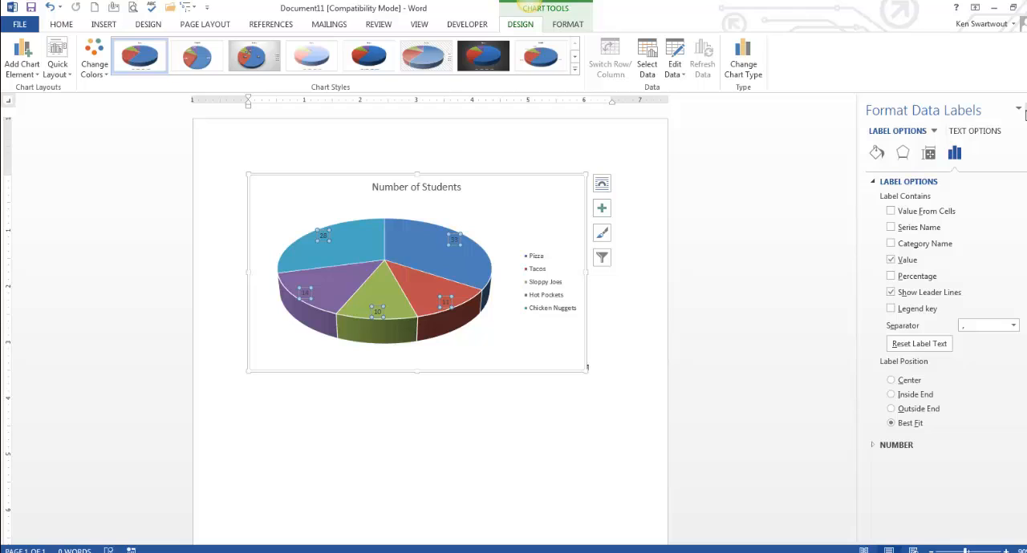
click(1025, 110)
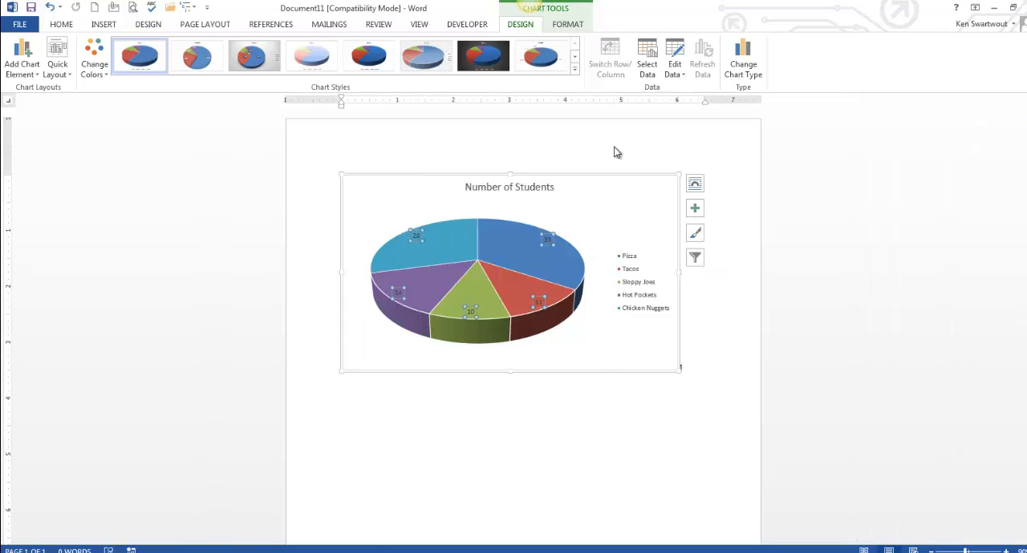
Select the series data labels and increase their font size to 20 pt.
click(566, 24)
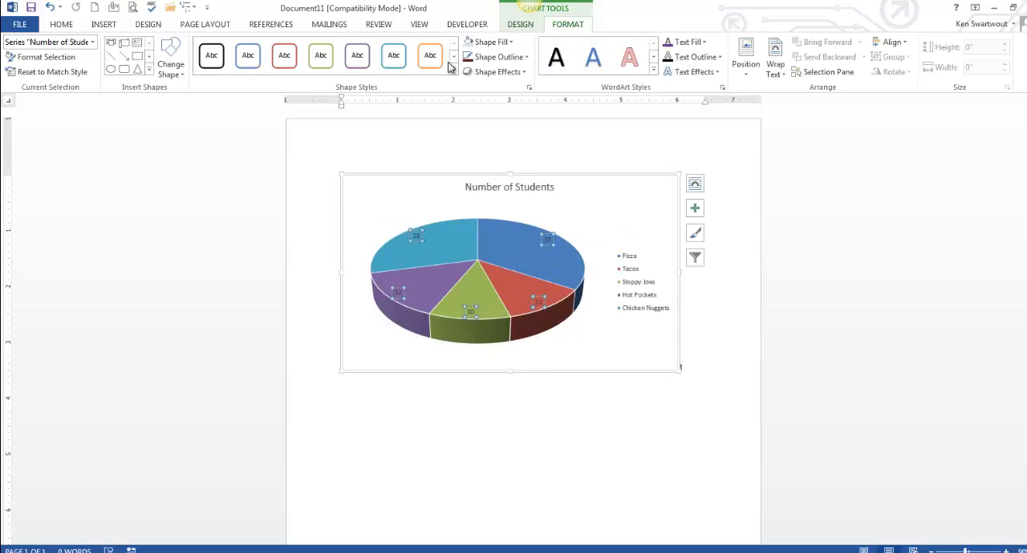
click(93, 42)
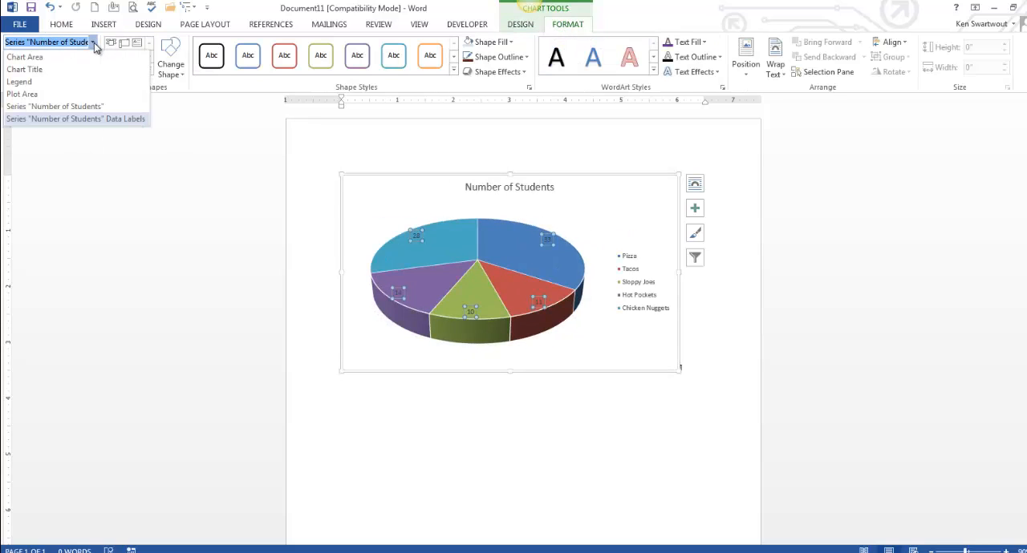
click(375, 134)
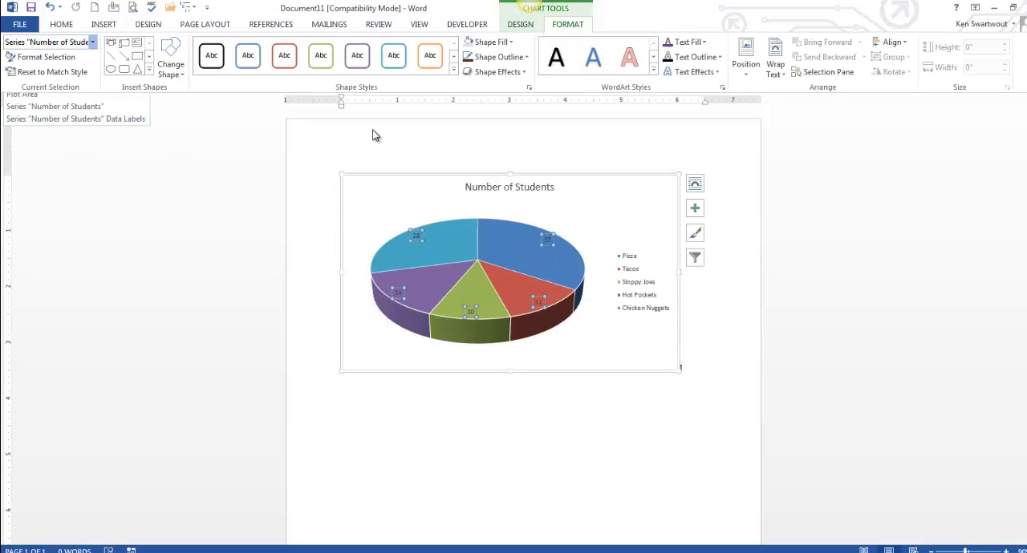
click(93, 42)
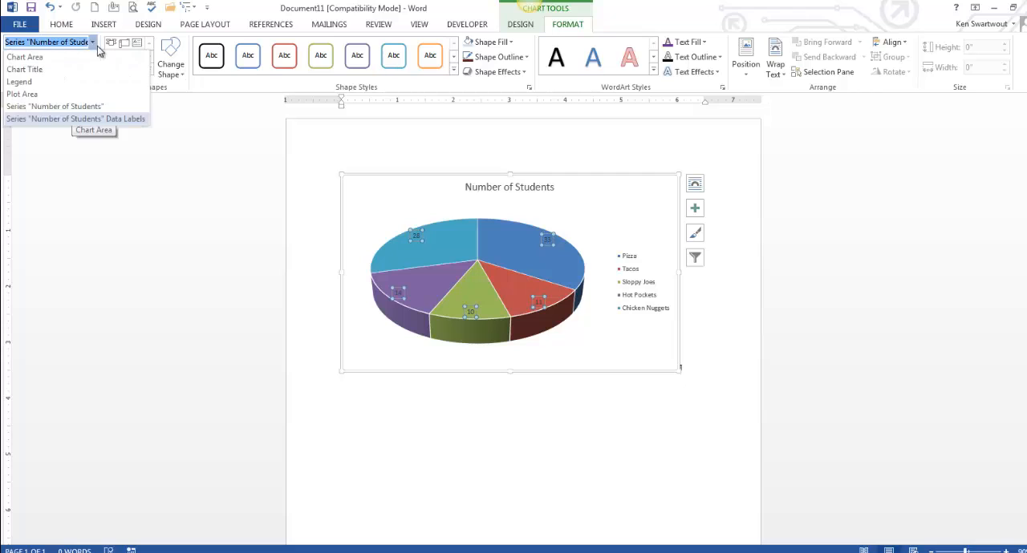
click(98, 120)
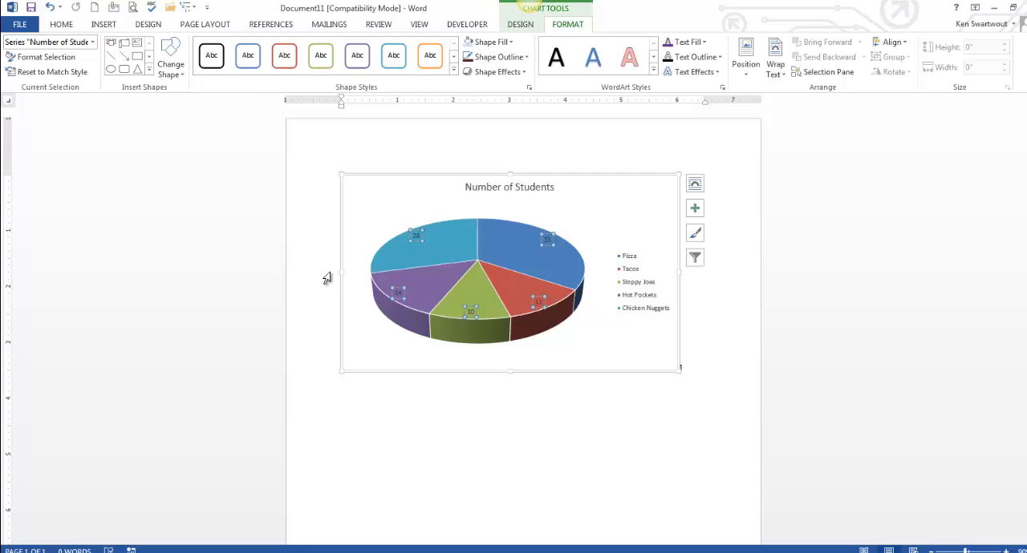
click(66, 29)
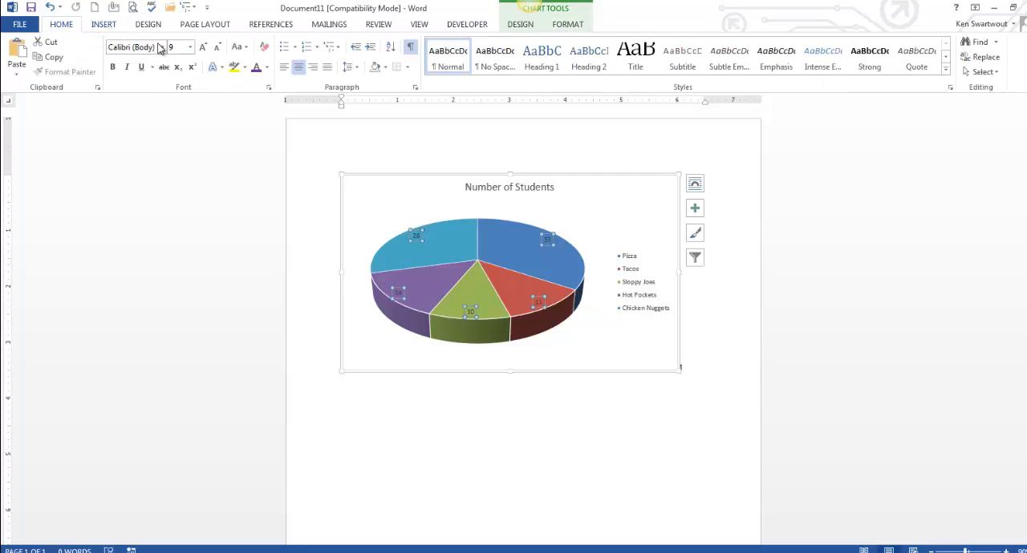
click(203, 48)
click(202, 48)
click(203, 48)
click(203, 48)
click(202, 48)
click(203, 48)
click(203, 49)
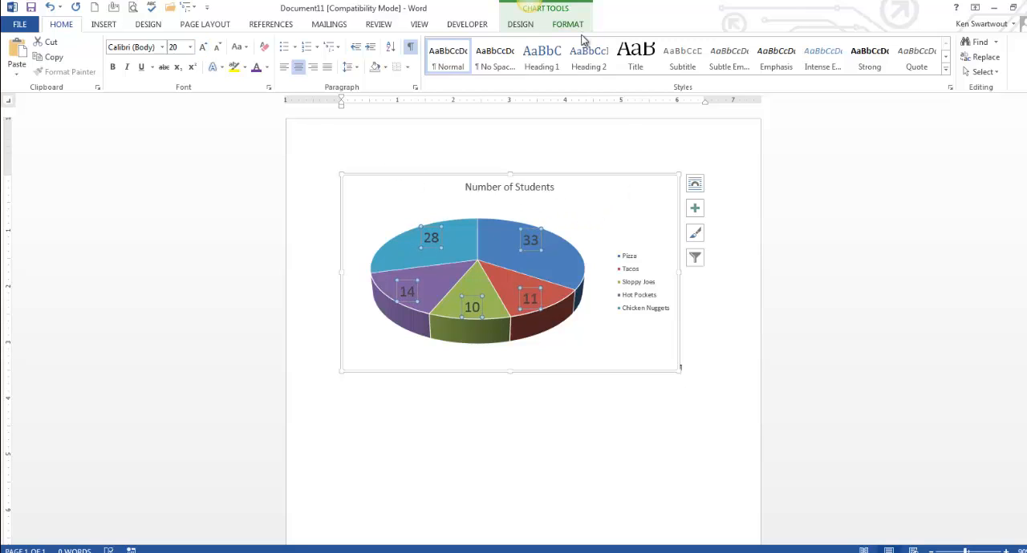
Select the chart title and increase its font size to 24 pt.
click(517, 190)
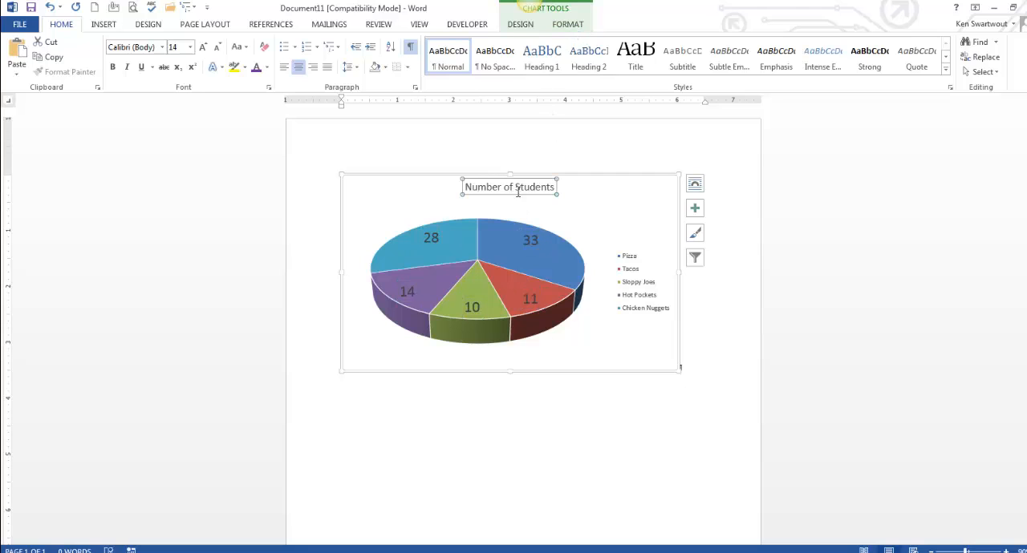
click(567, 28)
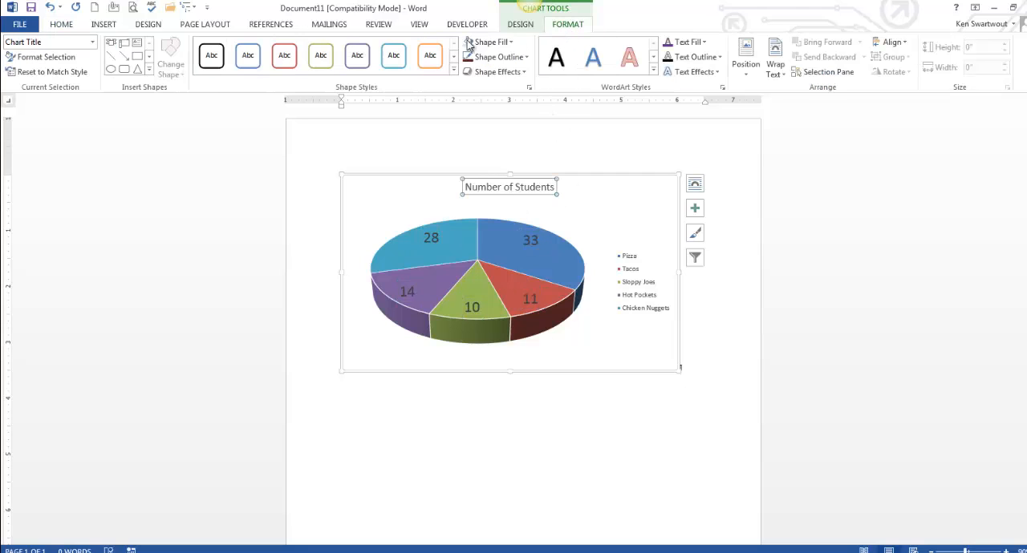
click(93, 42)
click(56, 69)
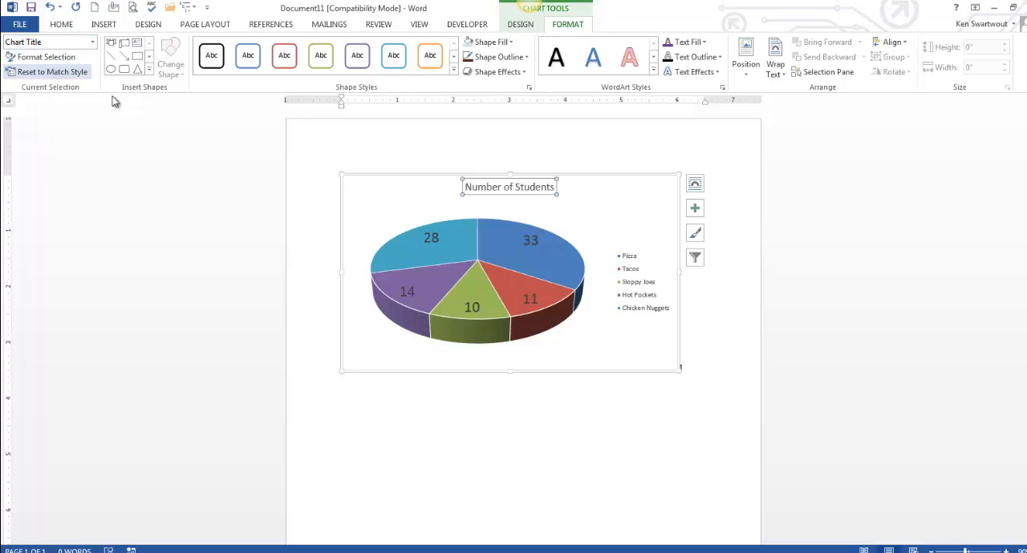
click(63, 26)
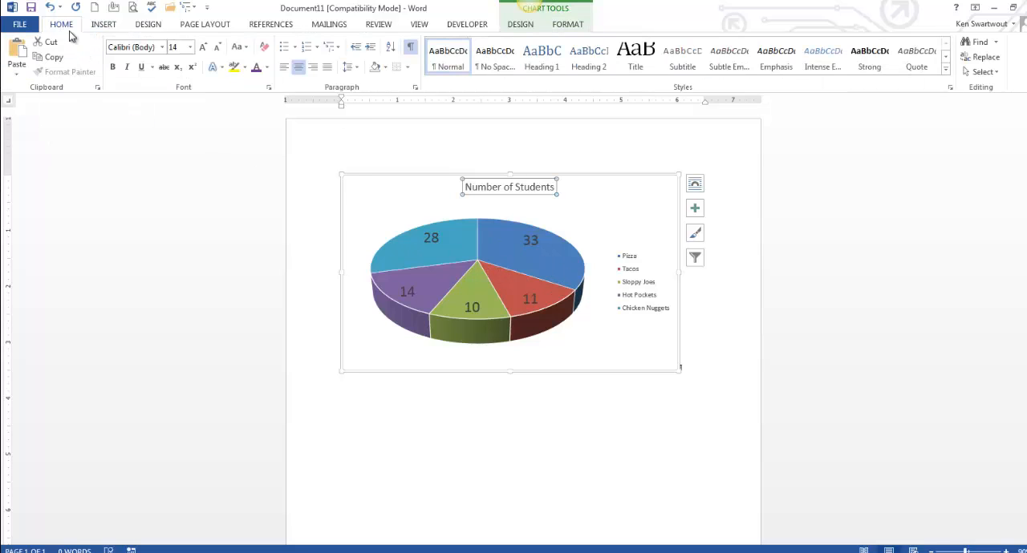
click(204, 48)
click(204, 48)
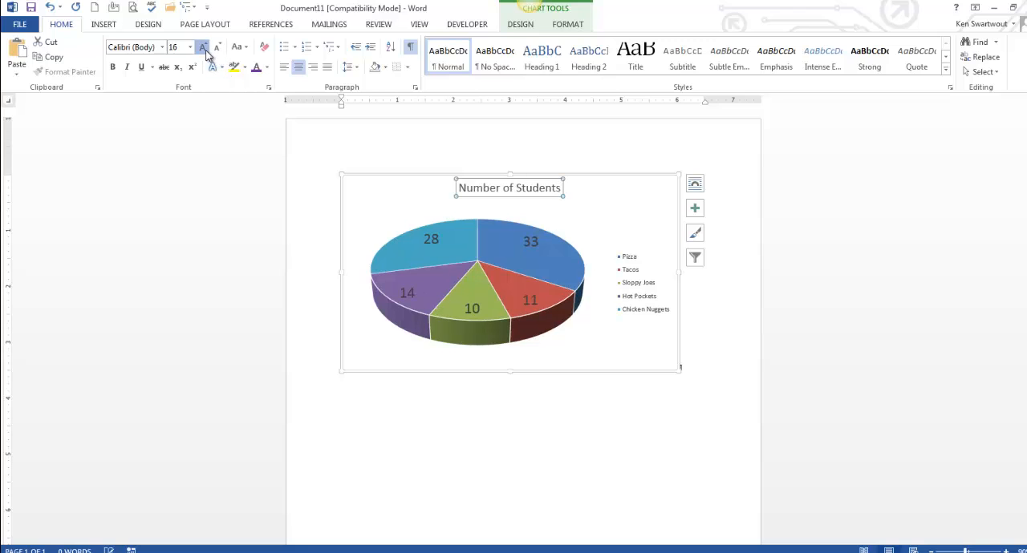
click(204, 48)
click(204, 48)
click(204, 49)
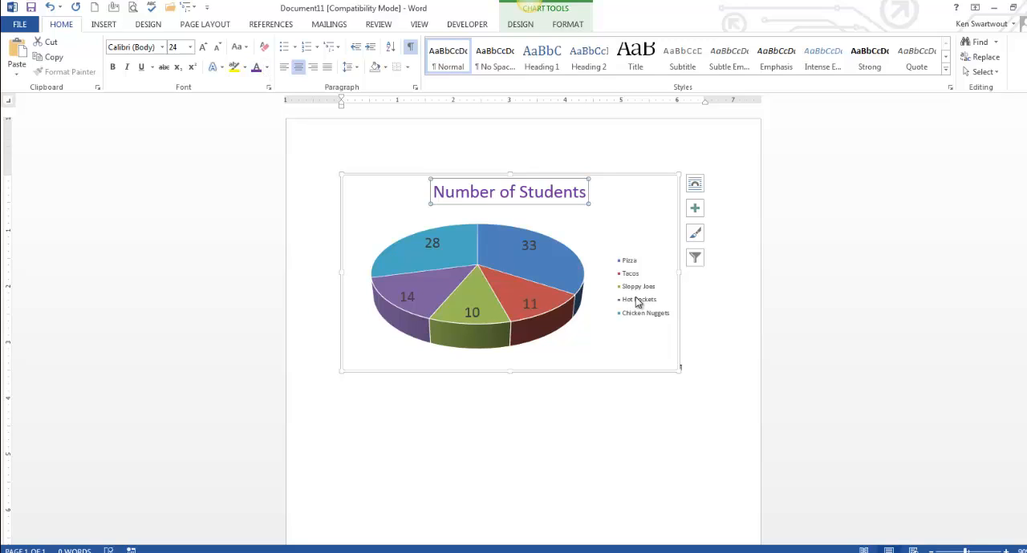
Select the chart area and fill it with a light blue-gray theme color.
click(490, 329)
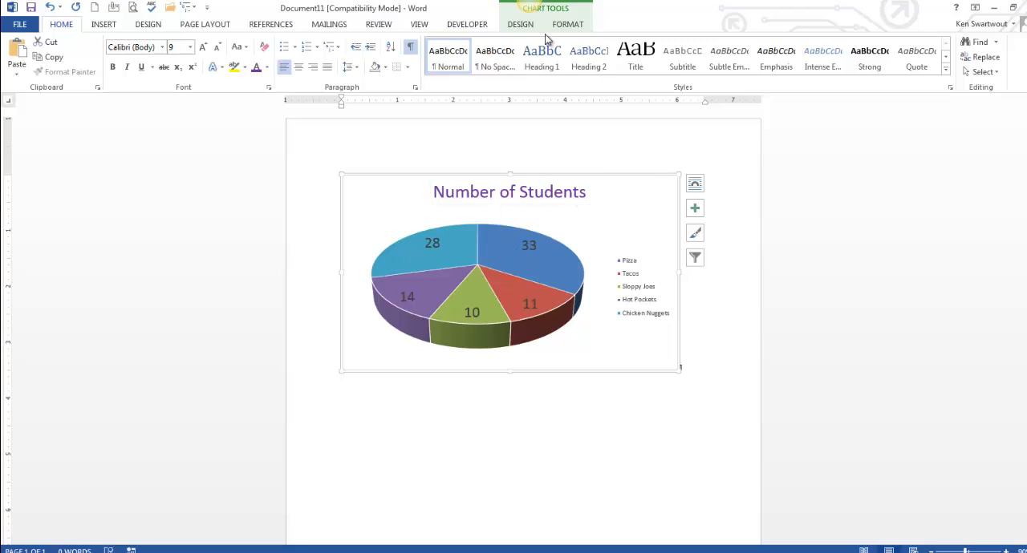
click(573, 26)
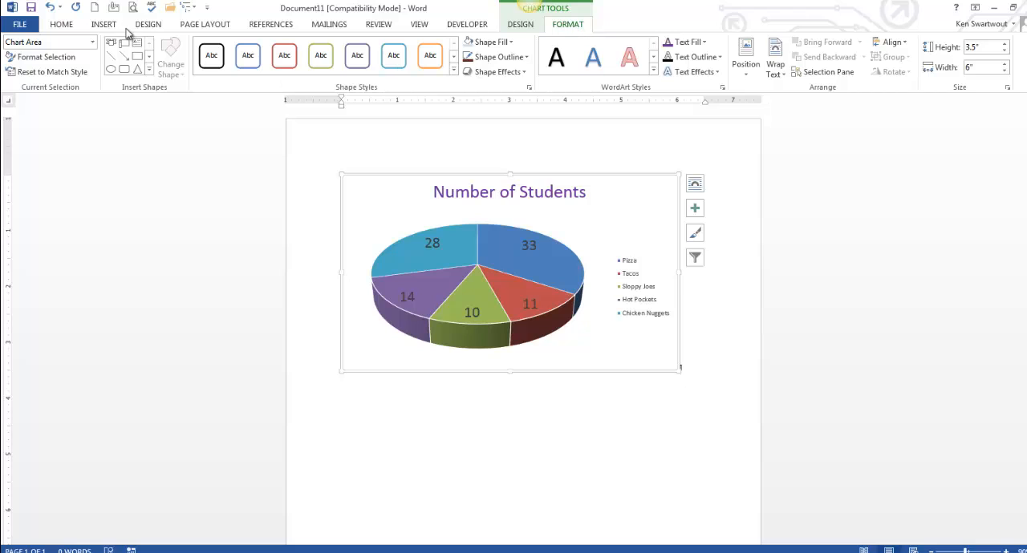
click(93, 42)
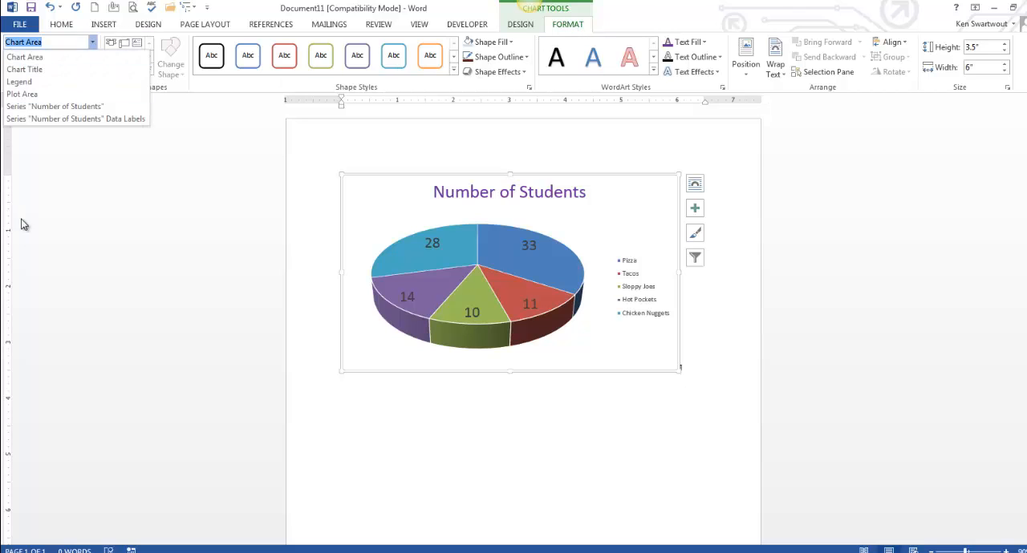
click(40, 58)
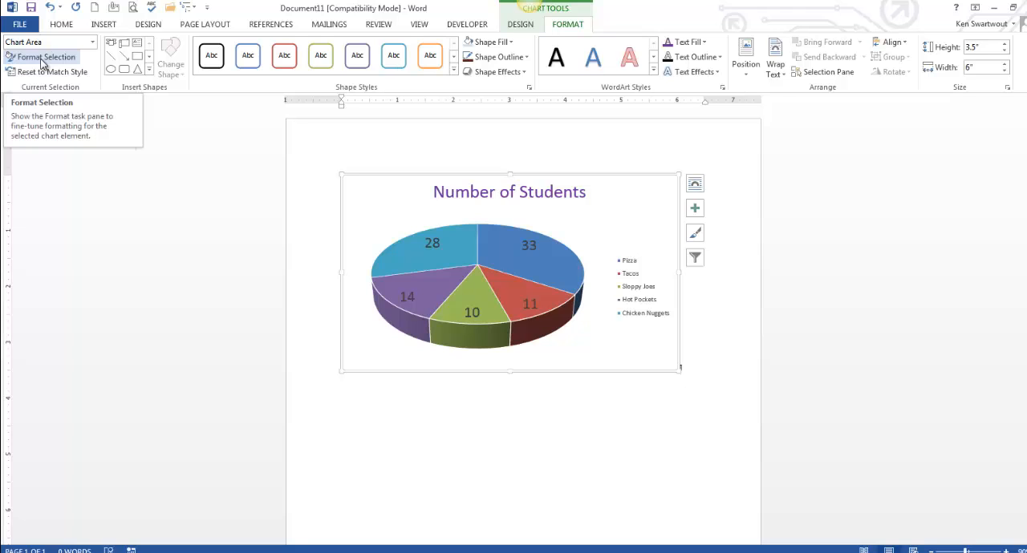
click(511, 42)
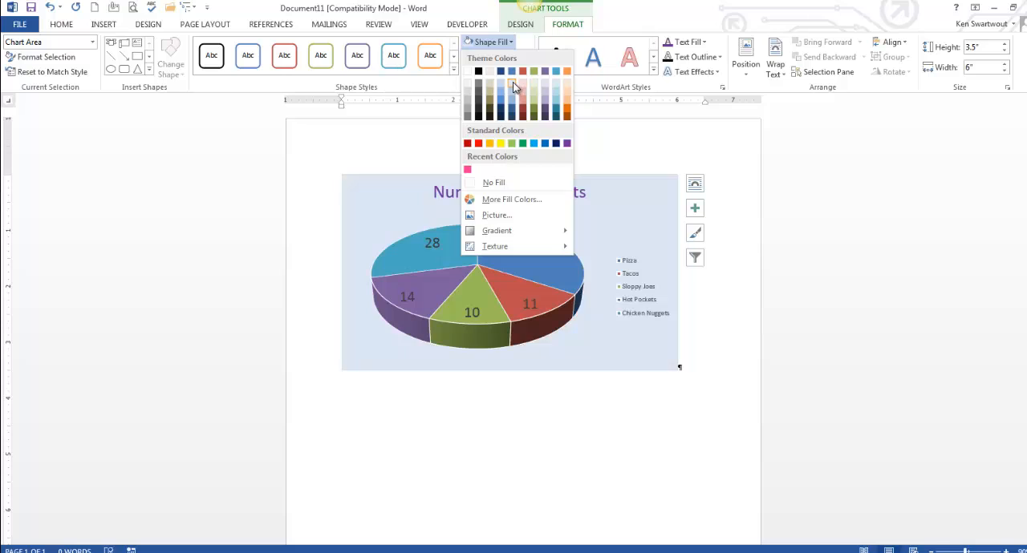
click(517, 82)
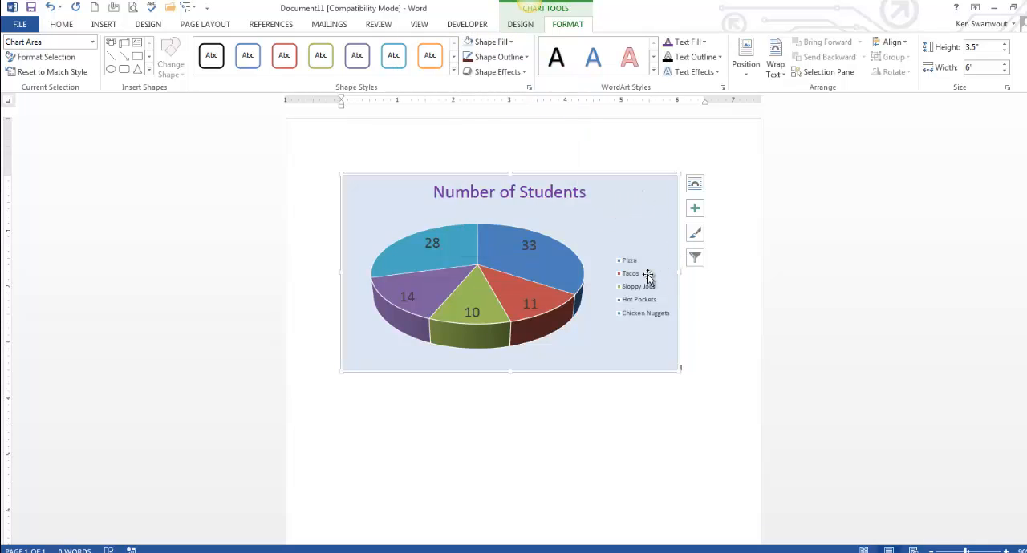
Open the chart's data sheet to check the entries, then close it.
right_click(646, 225)
mouse_move(703, 365)
click(793, 365)
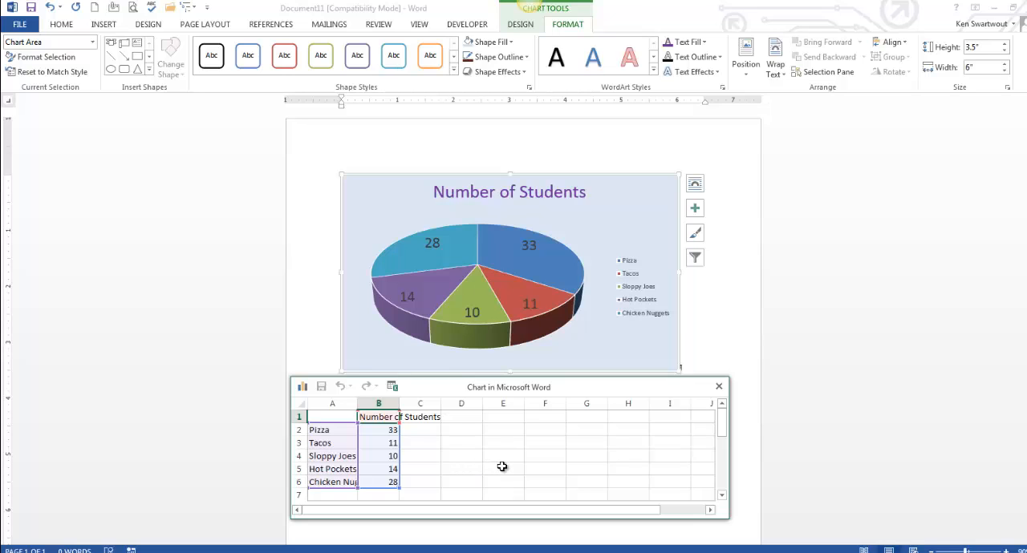
click(719, 388)
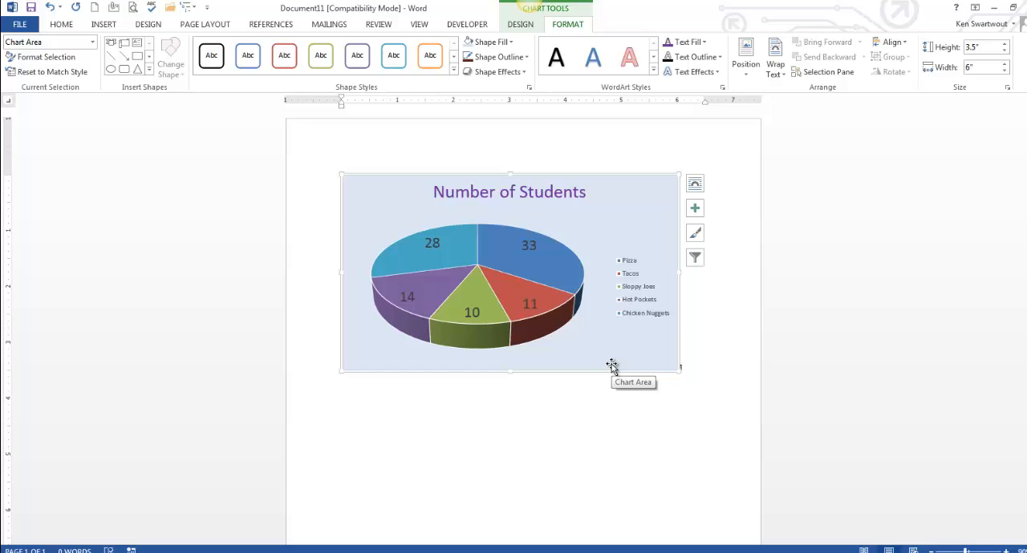